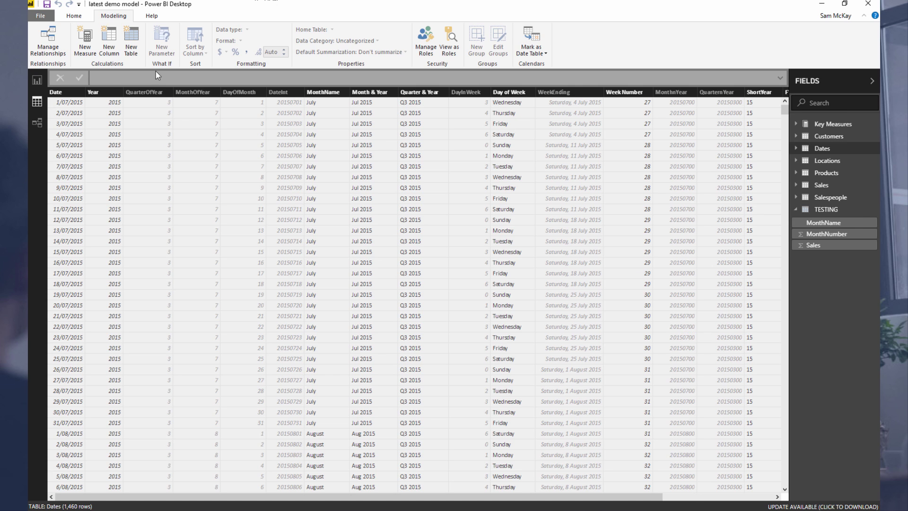
On the report page, add a table of Dates MonthName values (January–December) and position it
{"action": "left_click", "coordinate": [37, 80]}
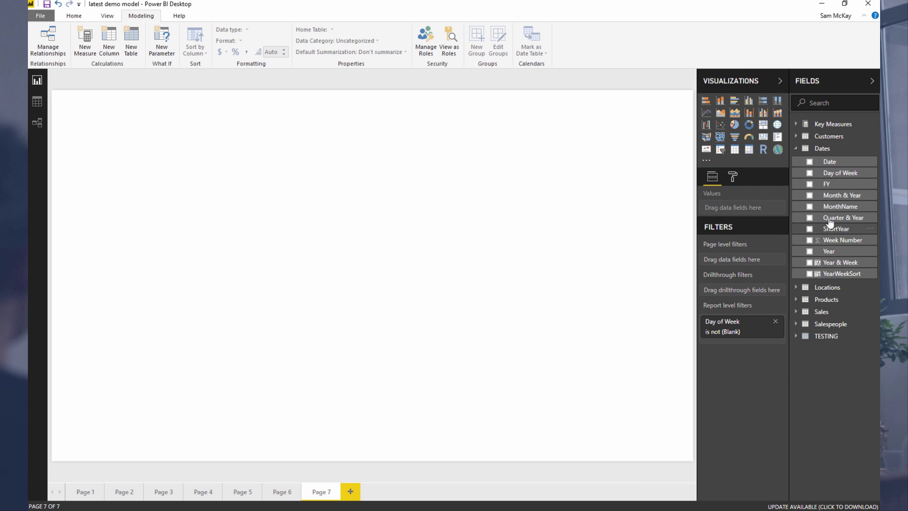
{"action": "left_click_drag", "start_coordinate": [850, 212], "coordinate": [231, 226]}
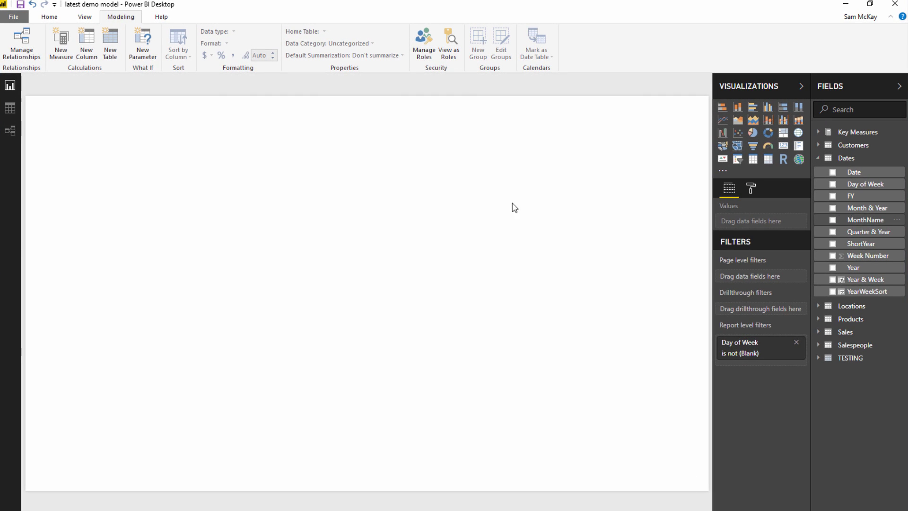
{"action": "left_click_drag", "start_coordinate": [242, 154], "coordinate": [261, 157]}
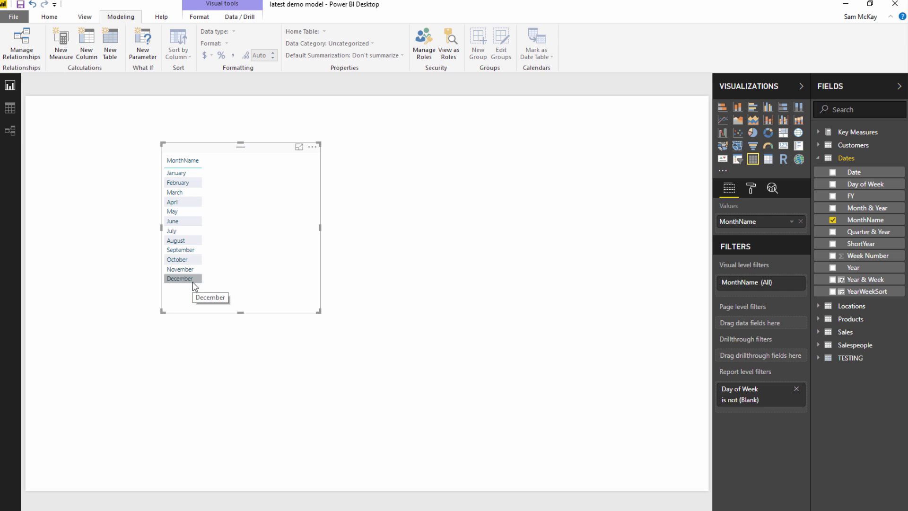
{"action": "left_click", "coordinate": [10, 109]}
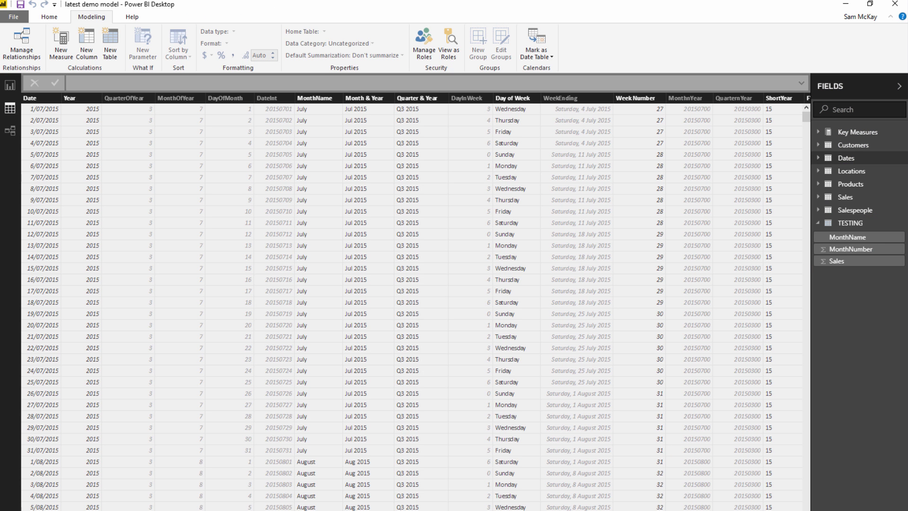
{"action": "scroll", "coordinate": [415, 303], "scroll_direction": "right", "scroll_amount": 5}
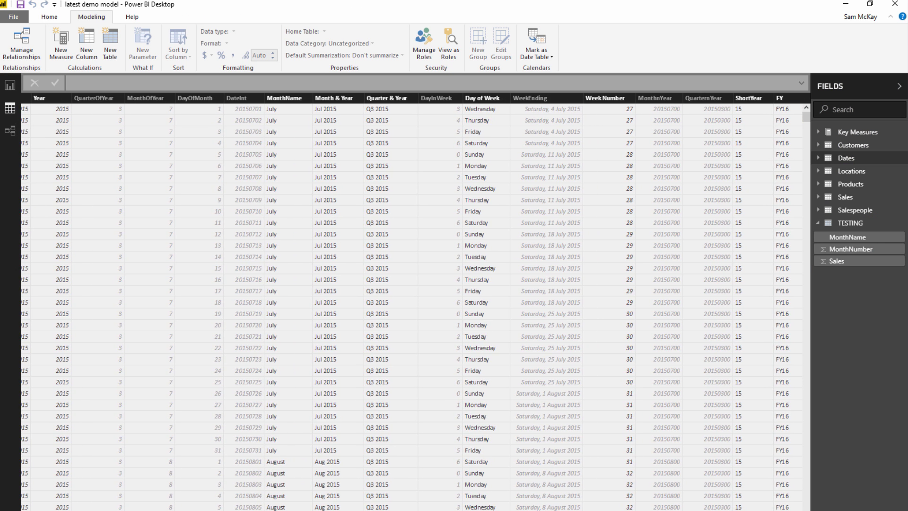
{"action": "scroll", "coordinate": [415, 303], "scroll_direction": "right", "scroll_amount": 2}
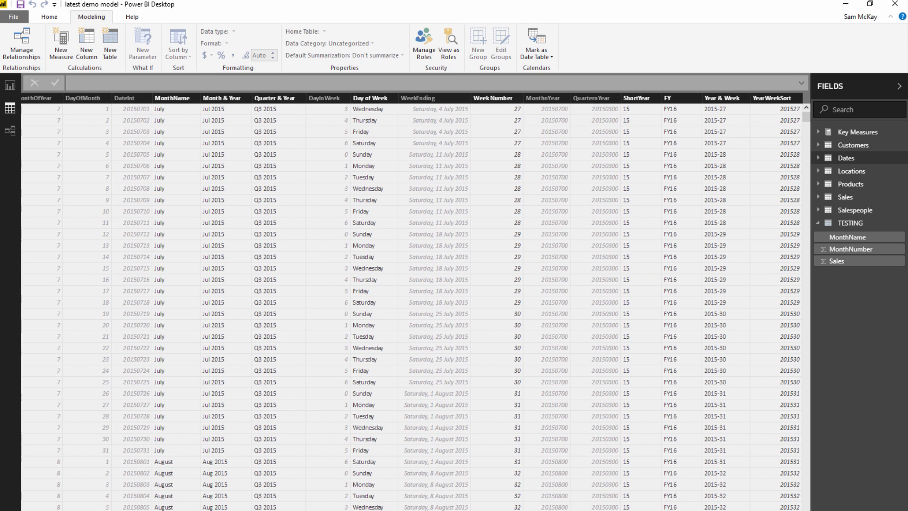
{"action": "left_click", "coordinate": [772, 98]}
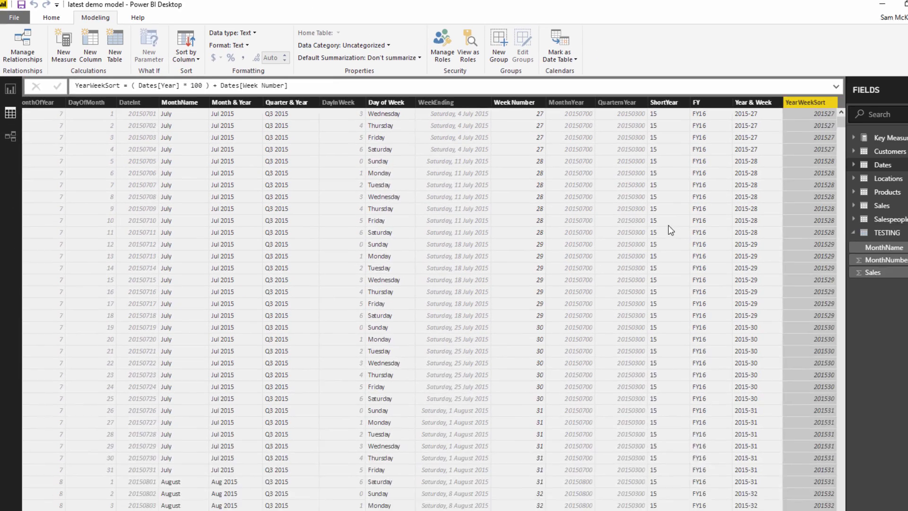
{"action": "left_click", "coordinate": [636, 98]}
Start a new calculated column in Dates, discarding the extra empty column
{"action": "left_click", "coordinate": [722, 98]}
{"action": "left_click", "coordinate": [772, 98]}
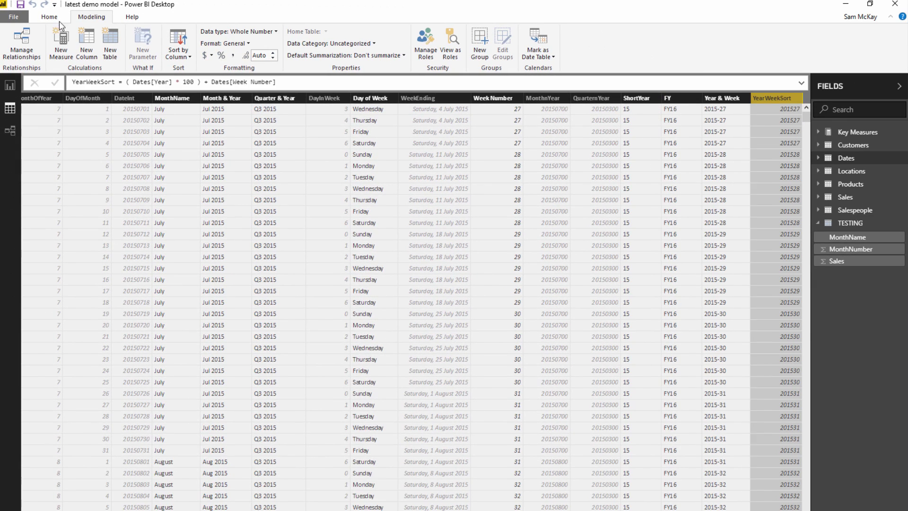
{"action": "left_click", "coordinate": [86, 53]}
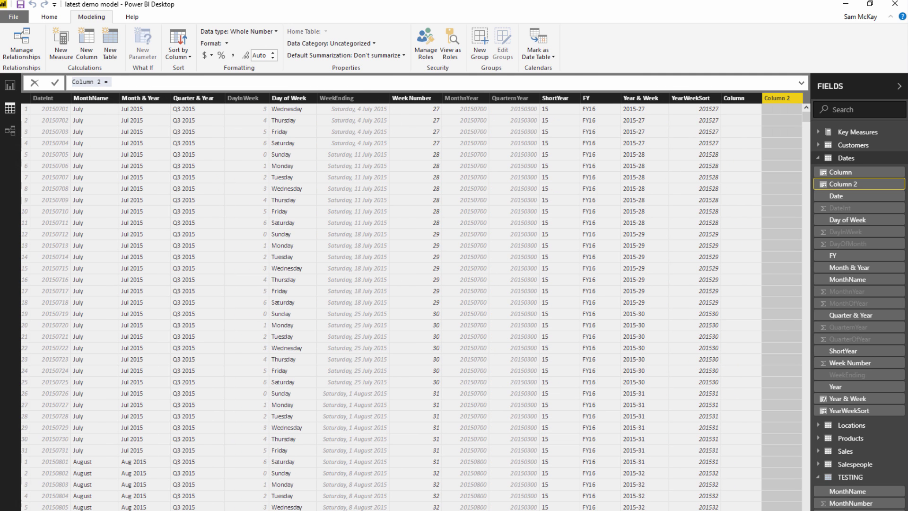
{"action": "key", "text": "Escape"}
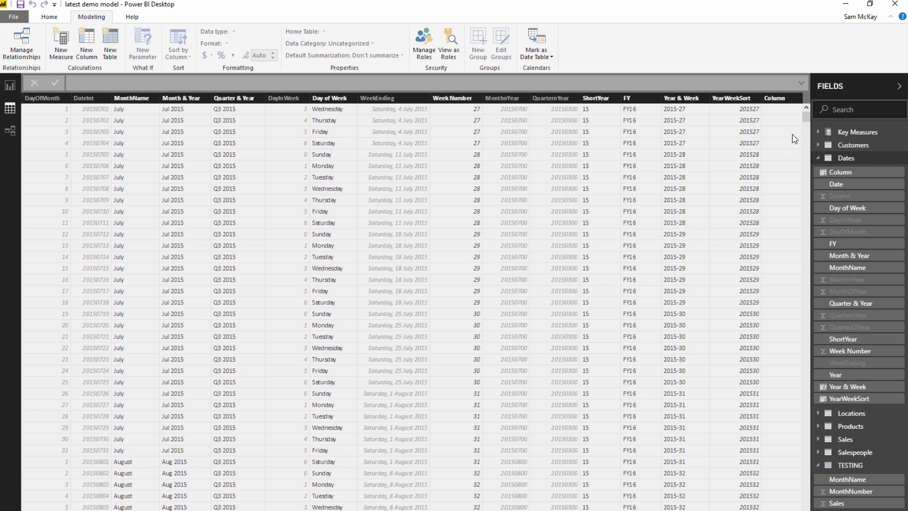
{"action": "left_click", "coordinate": [782, 98]}
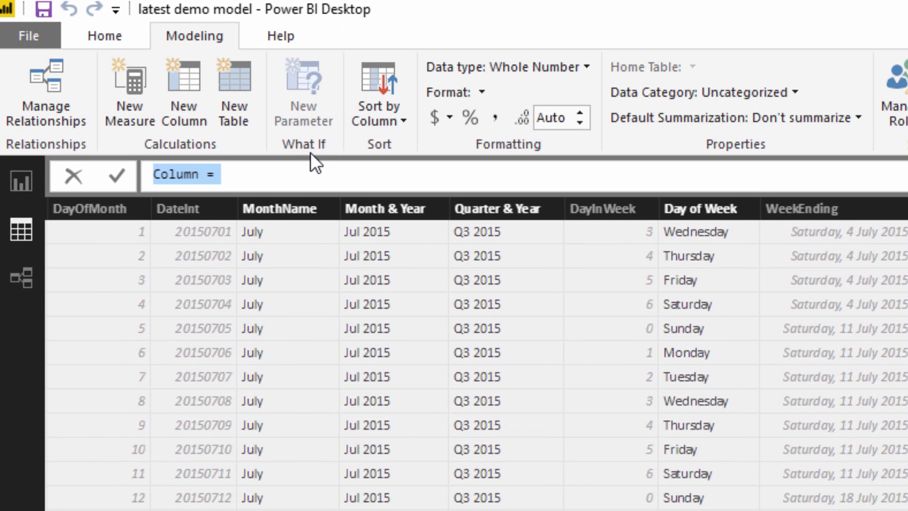
Begin the formula Fiscal Month Number = IF(Dates[MonthOfYear] > 6, …)
{"action": "type", "text": "Fis"}
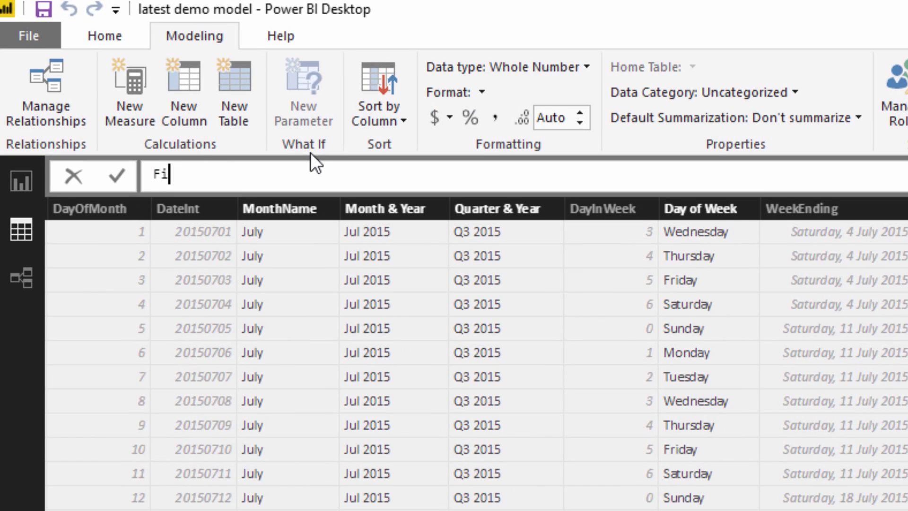
{"action": "key", "text": "BackSpace"}
{"action": "type", "text": "scal Fi"}
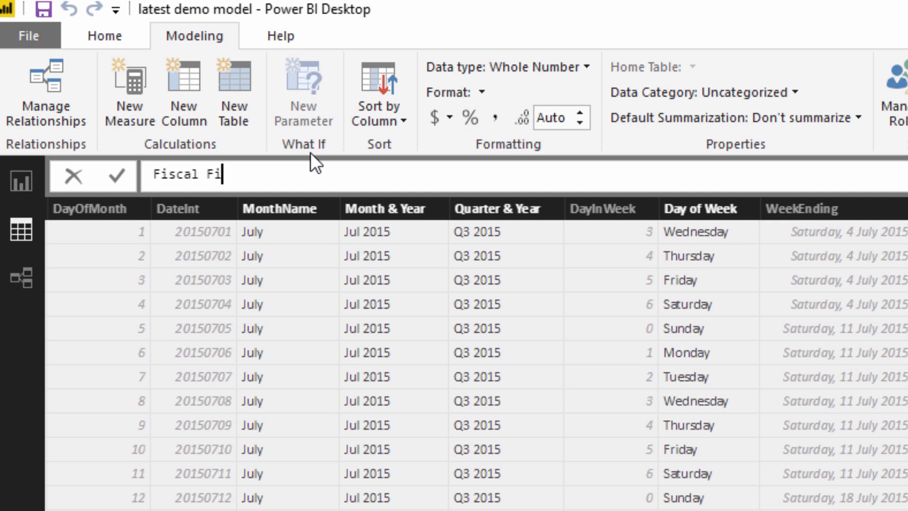
{"action": "key", "text": "BackSpace"}
{"action": "key", "text": "BackSpace"}
{"action": "type", "text": "Month Number"}
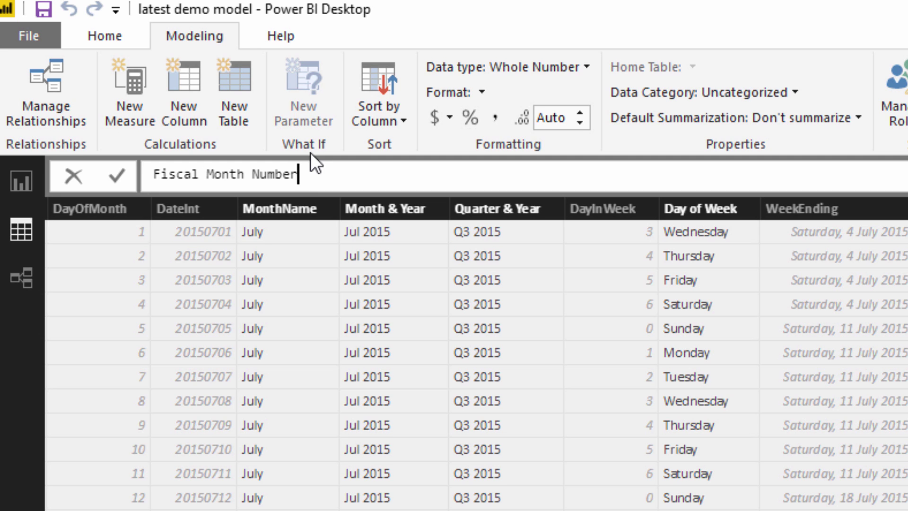
{"action": "type", "text": " = IF( "}
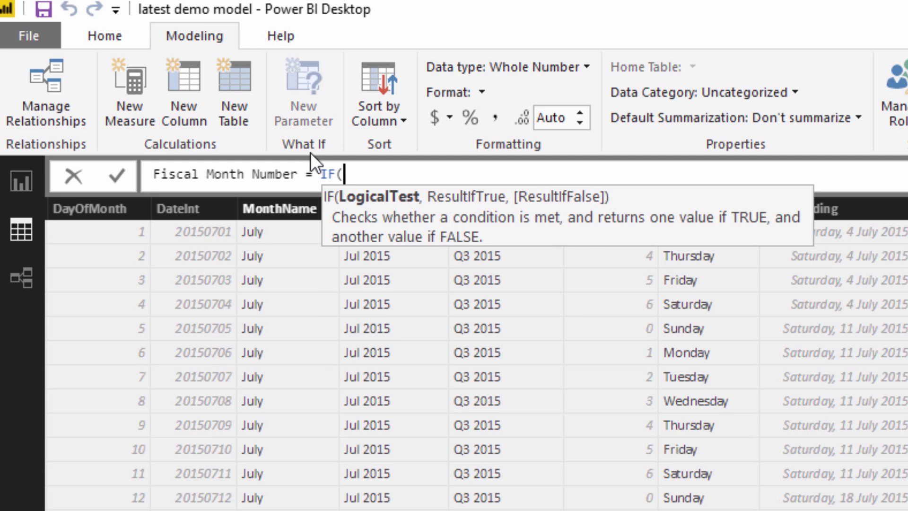
{"action": "type", "text": "Mon"}
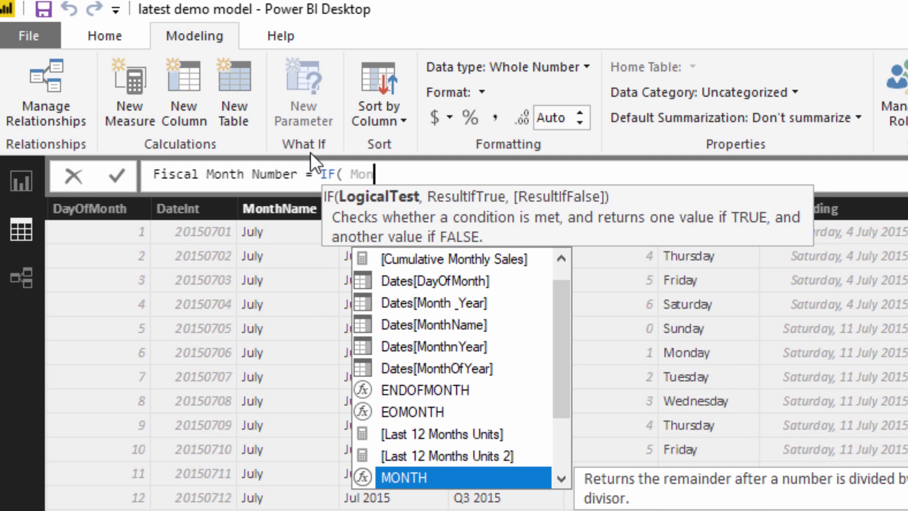
{"action": "key", "text": "Up"}
{"action": "key", "text": "Up"}
{"action": "key", "text": "Up"}
{"action": "key", "text": "Up"}
{"action": "key", "text": "Up"}
{"action": "key", "text": "Tab"}
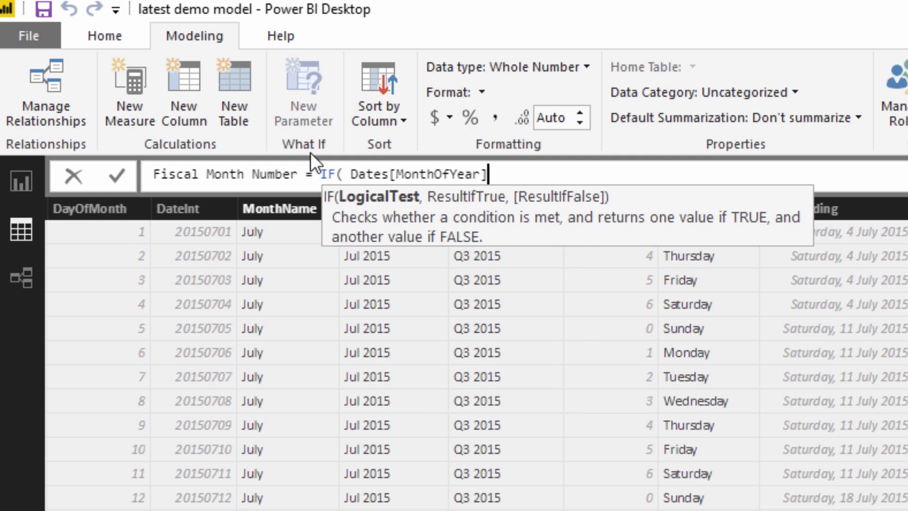
{"action": "type", "text": "> 6, Mon"}
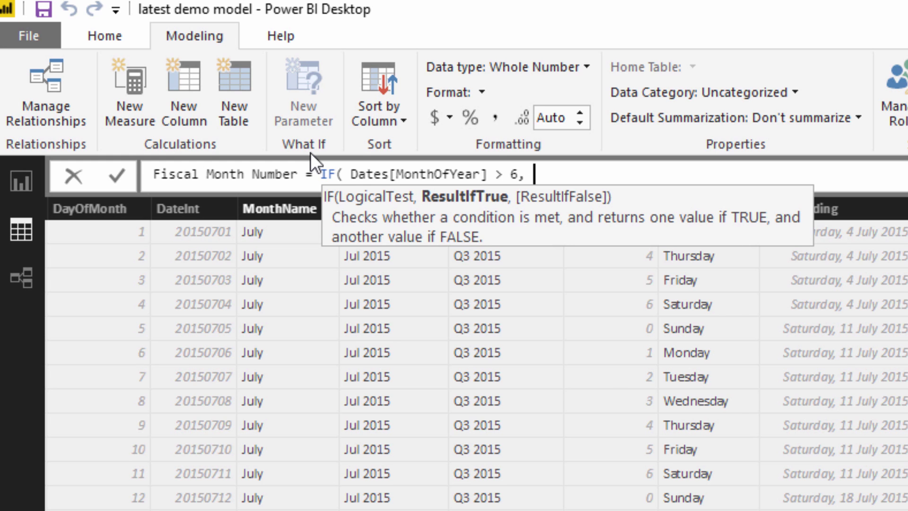
Complete the IF with MonthOfYear - 6 when true and MonthOfYear + 6 otherwise, and commit
{"action": "key", "text": "Up"}
{"action": "key", "text": "Up"}
{"action": "key", "text": "Up"}
{"action": "key", "text": "Up"}
{"action": "key", "text": "Up"}
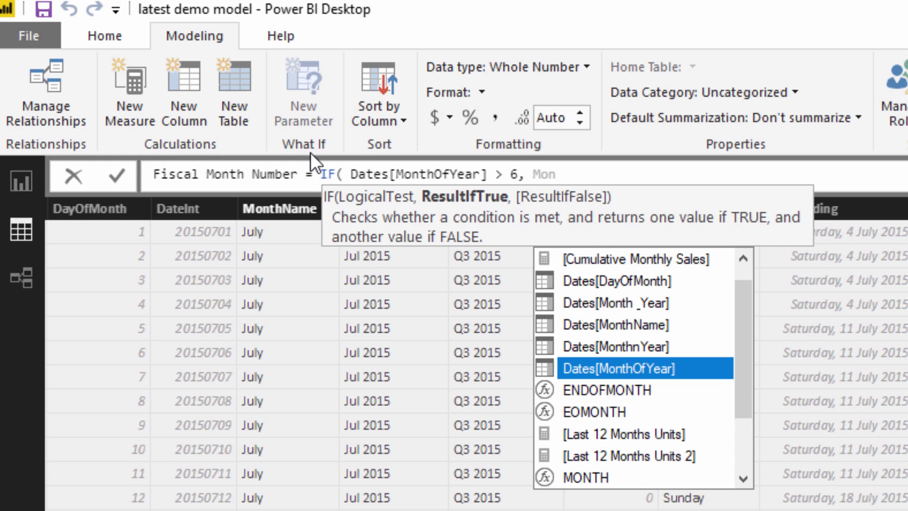
{"action": "key", "text": "Tab"}
{"action": "type", "text": "- 6"}
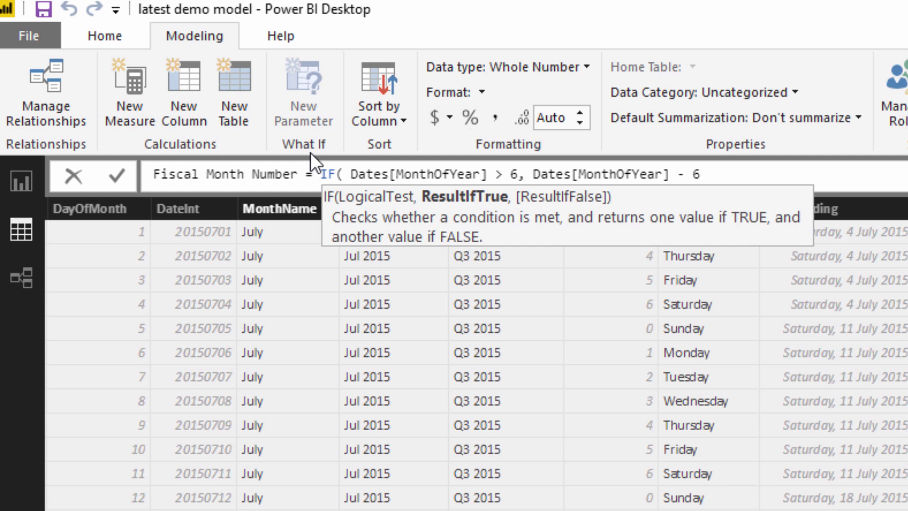
{"action": "type", "text": ", Month"}
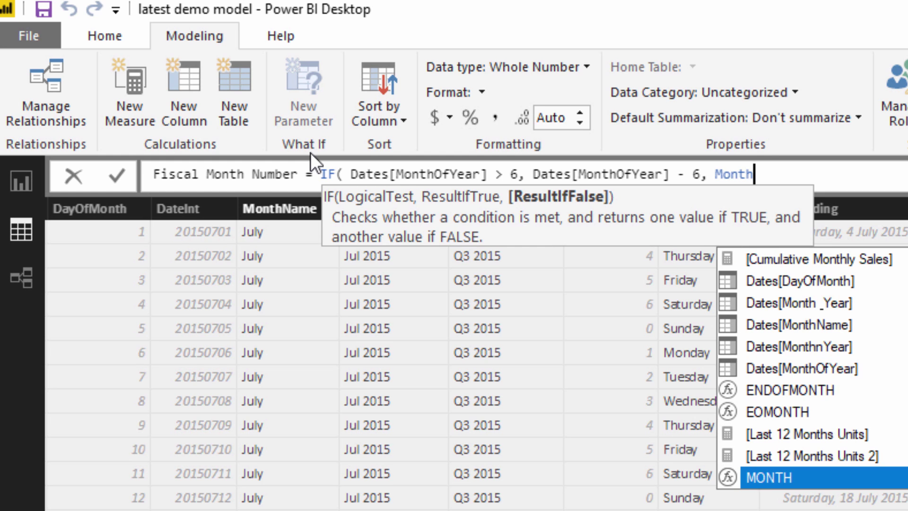
{"action": "key", "text": "Up"}
{"action": "key", "text": "Up"}
{"action": "key", "text": "Up"}
{"action": "key", "text": "Up"}
{"action": "key", "text": "Up"}
{"action": "key", "text": "Tab"}
{"action": "type", "text": "+ 1"}
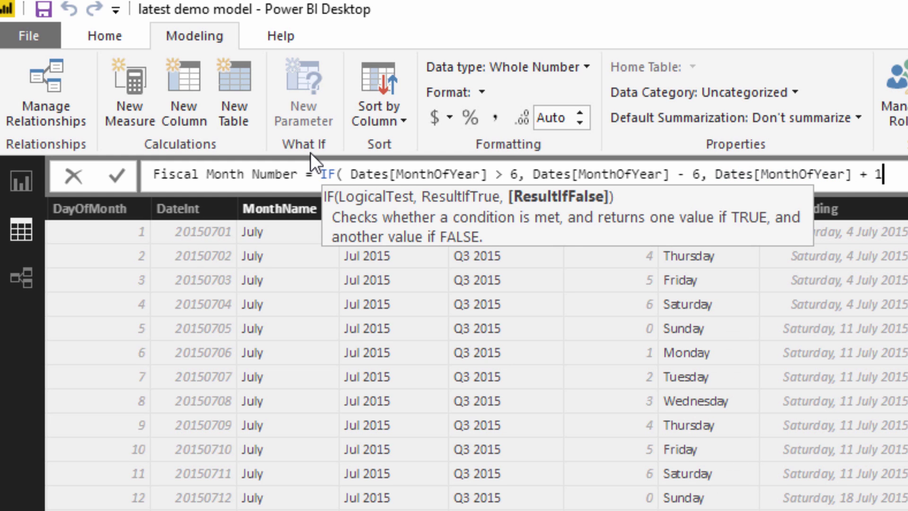
{"action": "key", "text": "BackSpace"}
{"action": "type", "text": "6 )"}
{"action": "key", "text": "Return"}
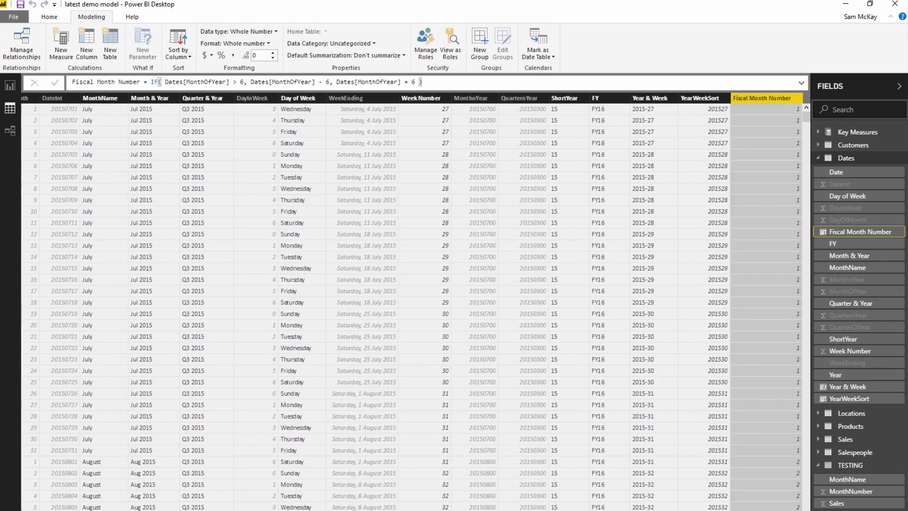
Set the MonthName column to sort by Fiscal Month Number
{"action": "scroll", "coordinate": [757, 161], "scroll_direction": "down", "scroll_amount": 8}
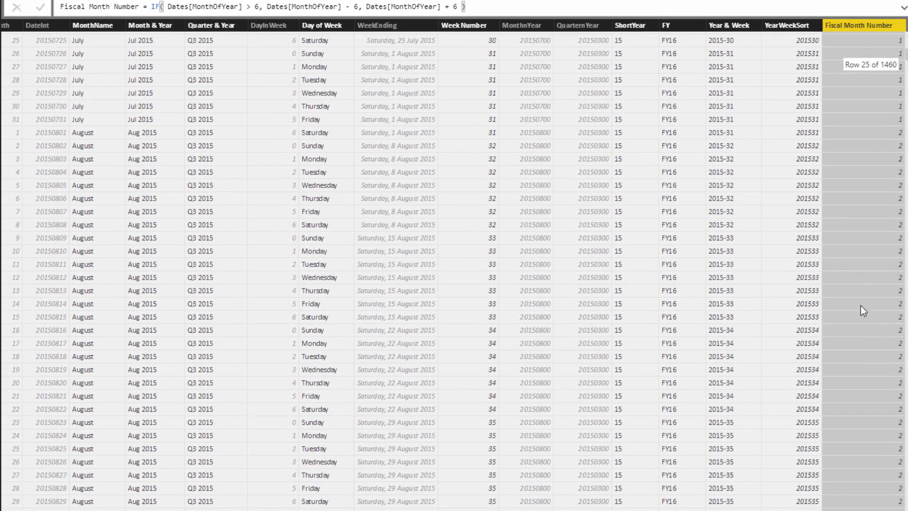
{"action": "scroll", "coordinate": [871, 315], "scroll_direction": "down", "scroll_amount": 14}
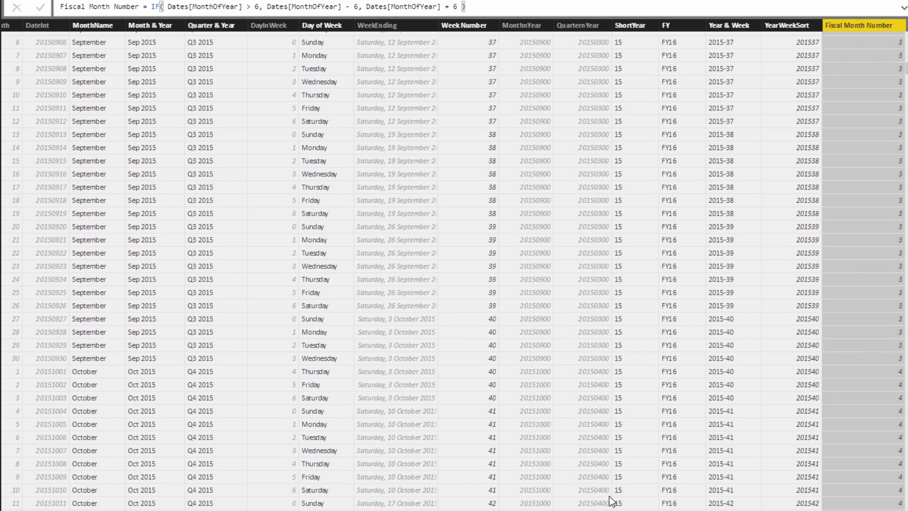
{"action": "scroll", "coordinate": [454, 265], "scroll_direction": "left", "scroll_amount": 5}
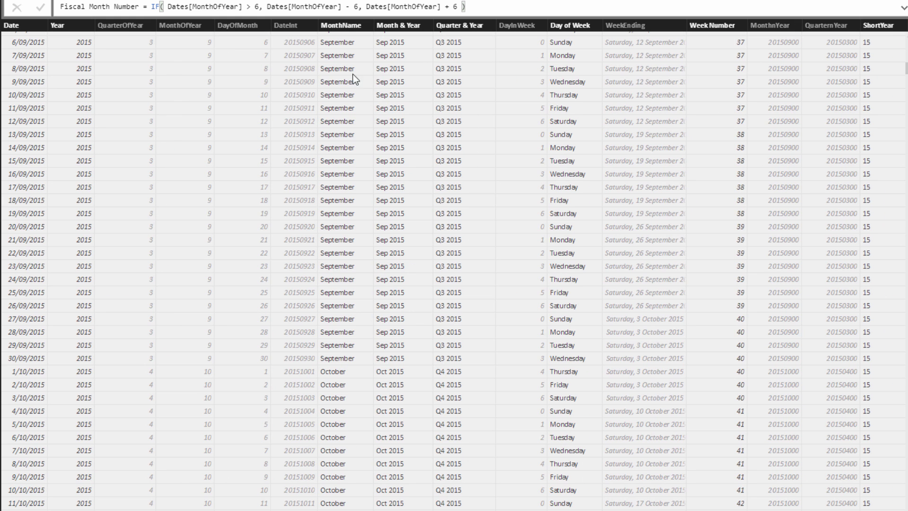
{"action": "left_click", "coordinate": [347, 28]}
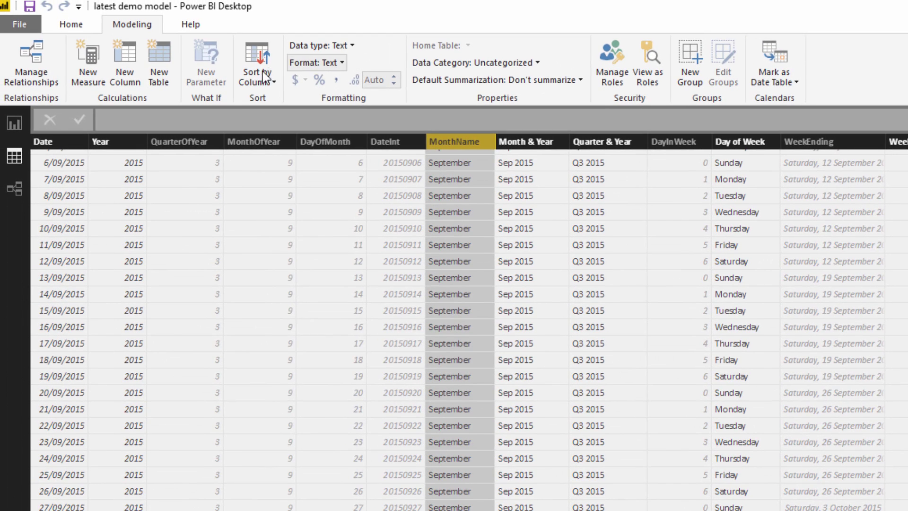
{"action": "left_click", "coordinate": [265, 78]}
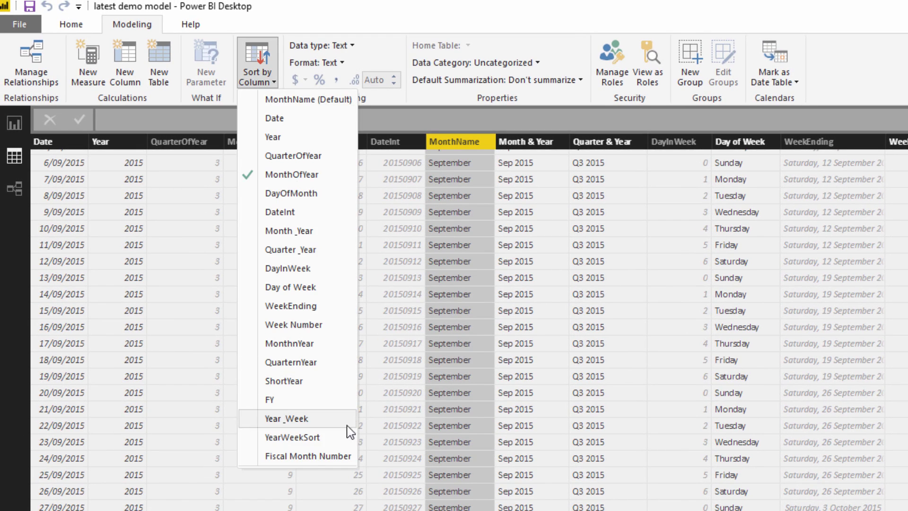
{"action": "left_click", "coordinate": [308, 455]}
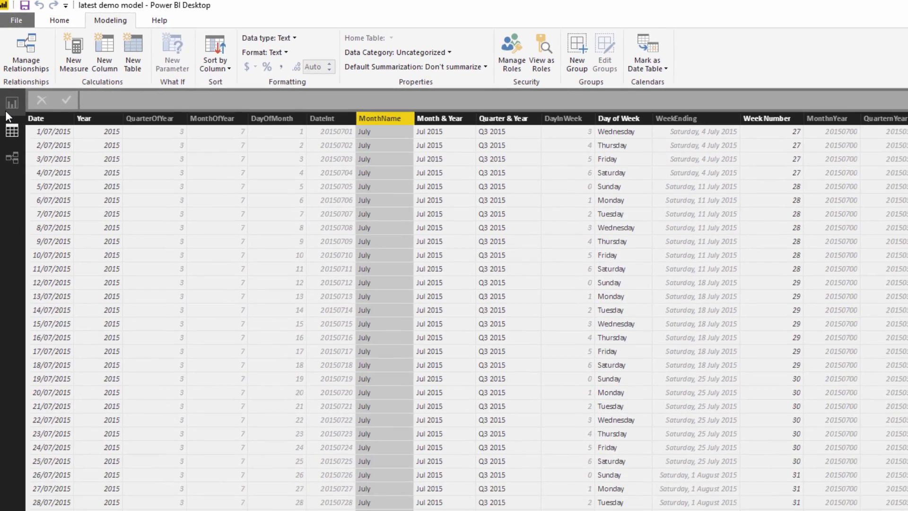
Shift the July-first month table slightly on the report, then return to the Dates data
{"action": "left_click", "coordinate": [14, 122]}
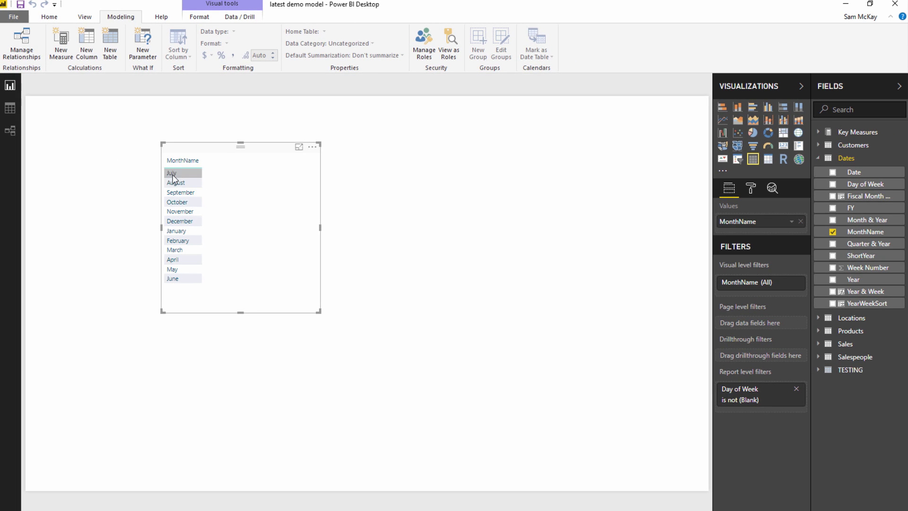
{"action": "left_click_drag", "start_coordinate": [231, 157], "coordinate": [237, 162]}
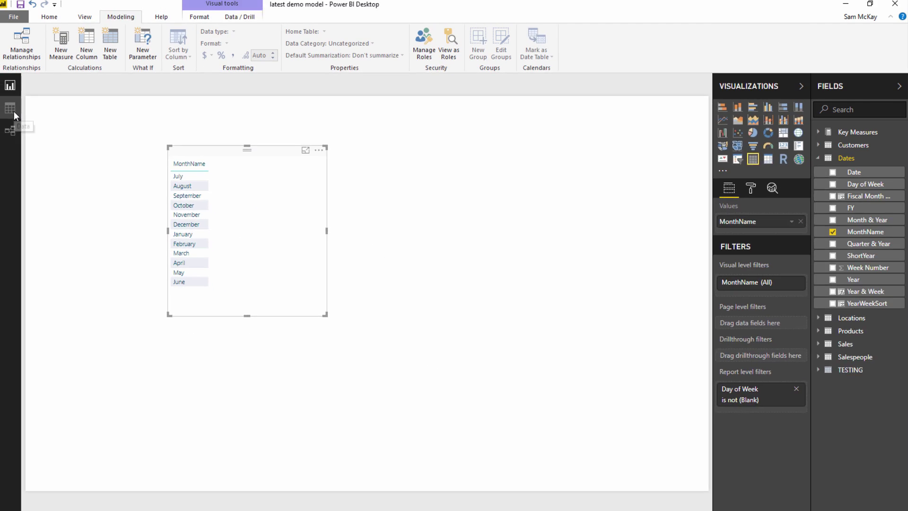
{"action": "left_click", "coordinate": [10, 108]}
Create the column Fiscal Quarter Number = ( Dates[Fiscal Month Number] + 2 ) / 3
{"action": "scroll", "coordinate": [411, 303], "scroll_direction": "right", "scroll_amount": 5}
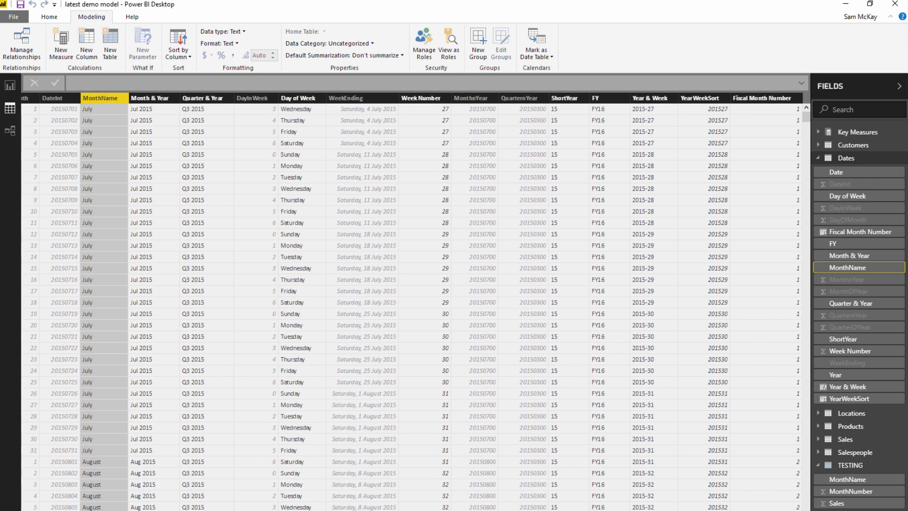
{"action": "left_click", "coordinate": [768, 99]}
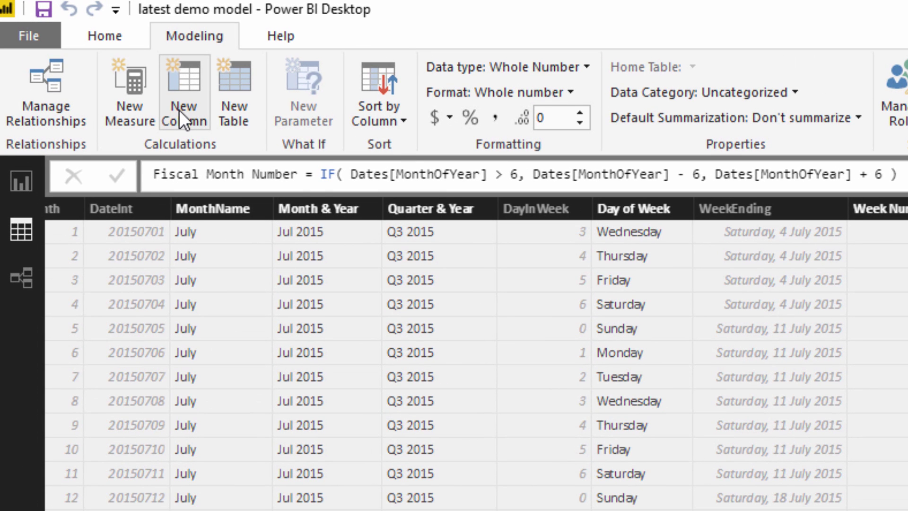
{"action": "left_click", "coordinate": [180, 110]}
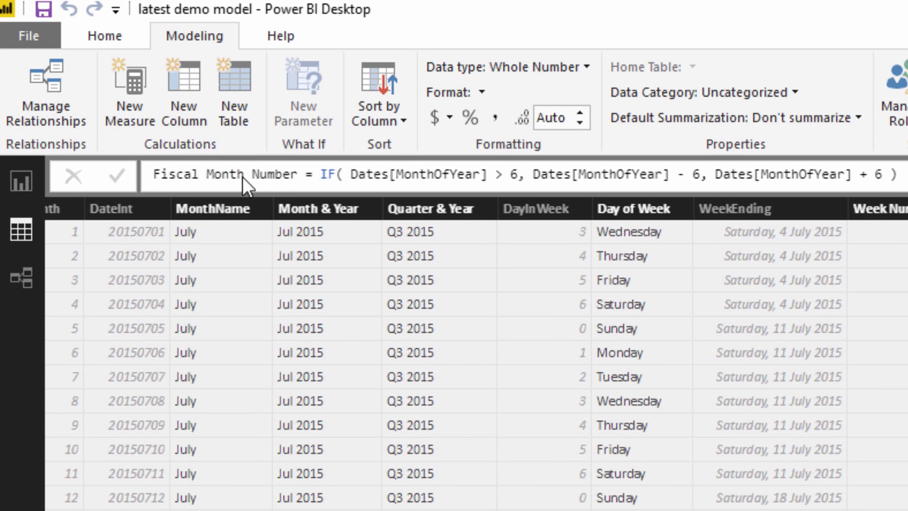
{"action": "type", "text": "Fiscal "}
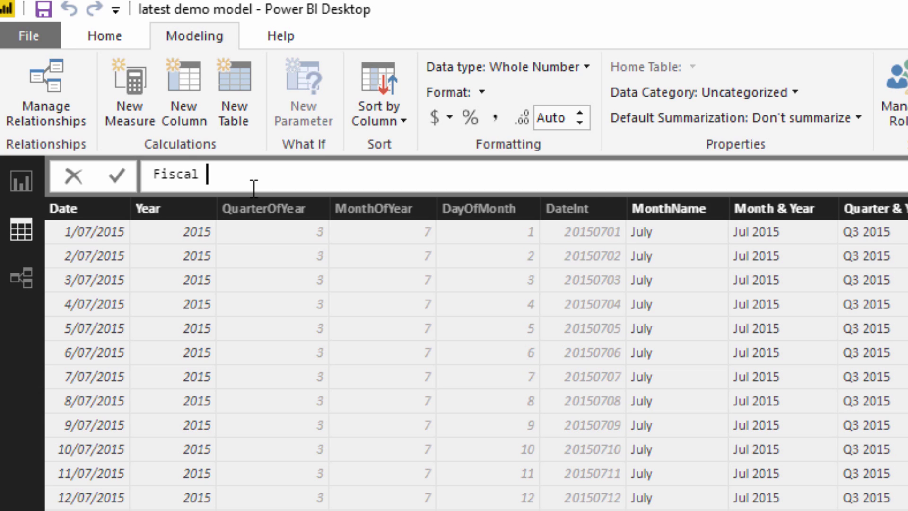
{"action": "type", "text": "Quarter No"}
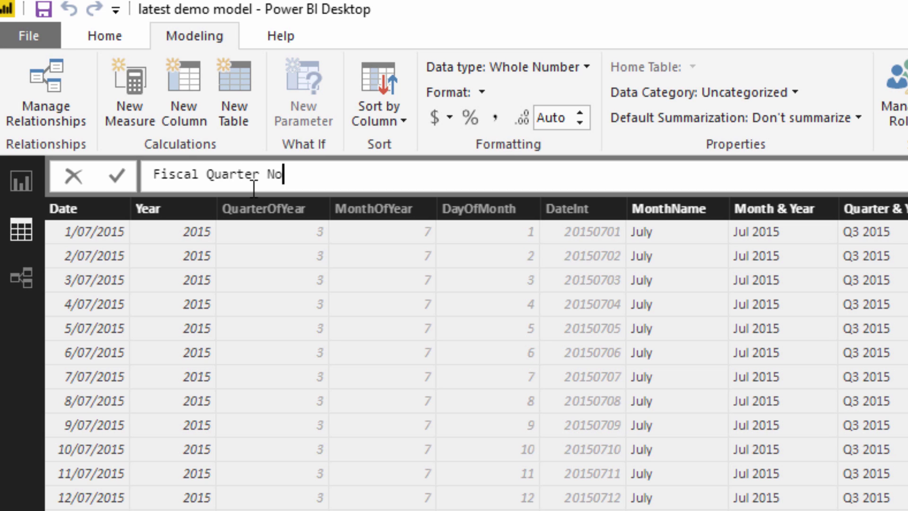
{"action": "key", "text": "BackSpace"}
{"action": "type", "text": "ume"}
{"action": "key", "text": "BackSpace"}
{"action": "type", "text": "ber = Fi"}
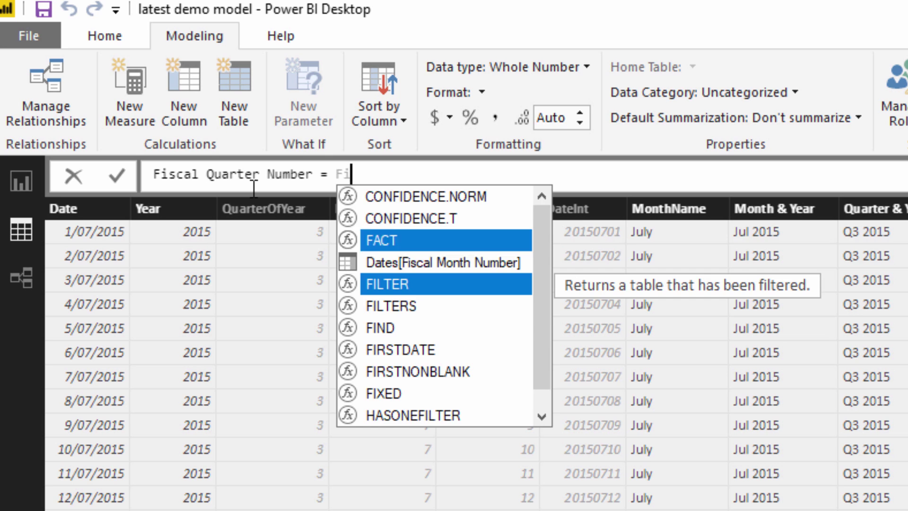
{"action": "key", "text": "BackSpace"}
{"action": "key", "text": "BackSpace"}
{"action": "type", "text": "( Fis"}
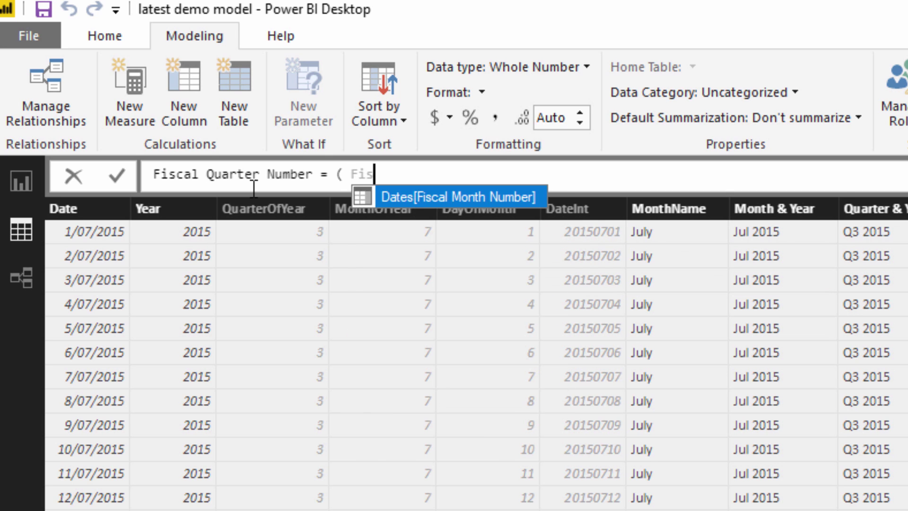
{"action": "key", "text": "Tab"}
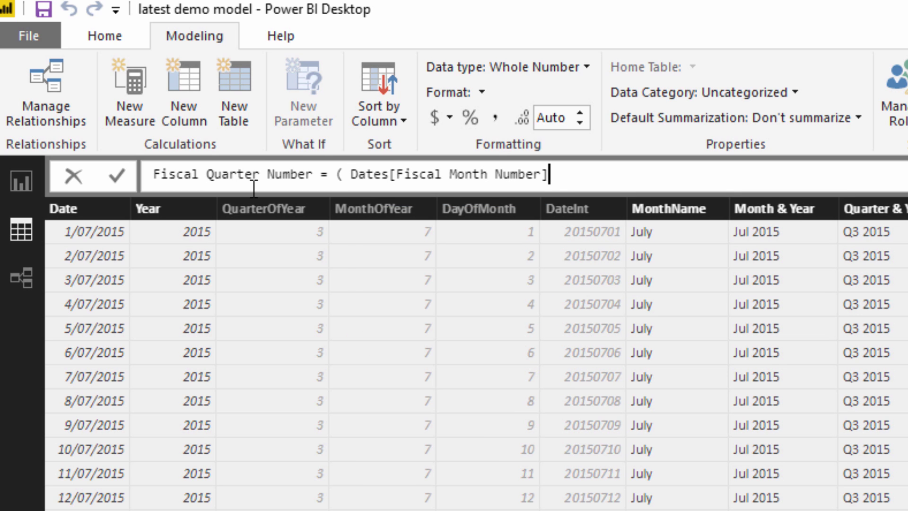
{"action": "type", "text": "+ 2 ) / 3"}
{"action": "key", "text": "Return"}
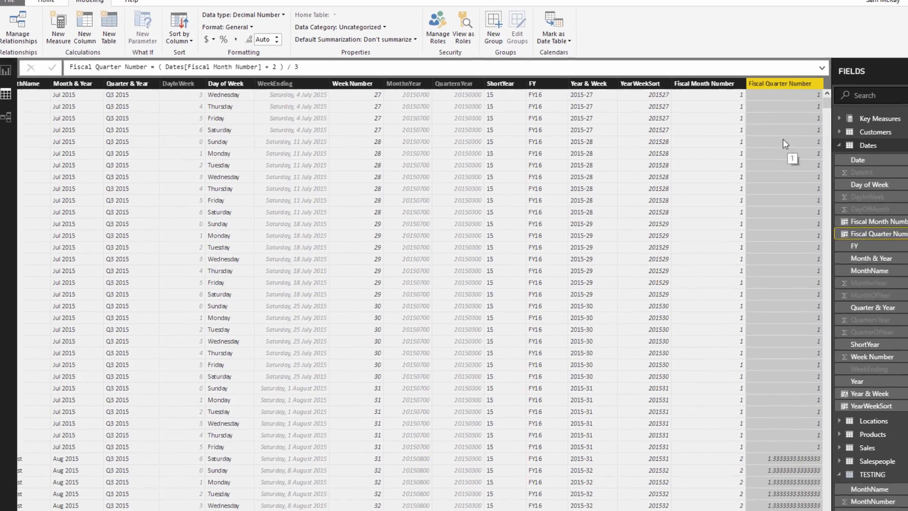
{"action": "scroll", "coordinate": [759, 189], "scroll_direction": "down", "scroll_amount": 10}
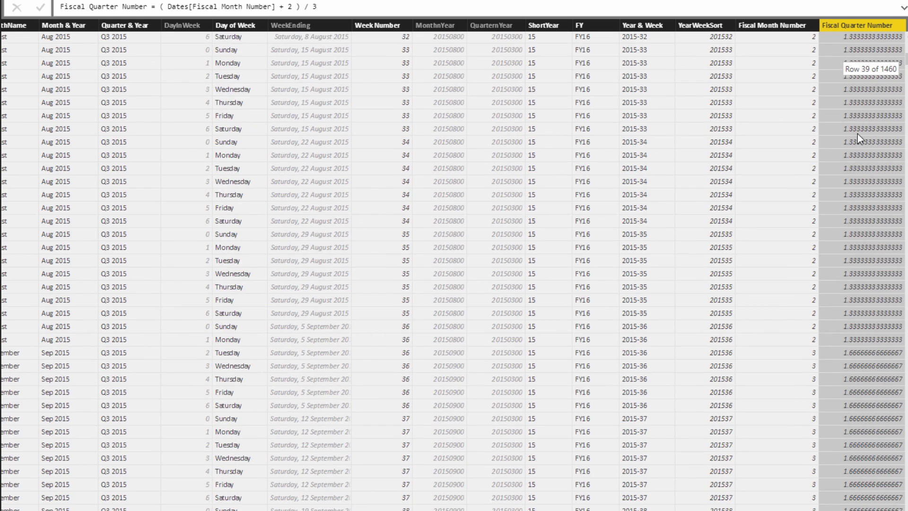
{"action": "scroll", "coordinate": [862, 115], "scroll_direction": "up", "scroll_amount": 8}
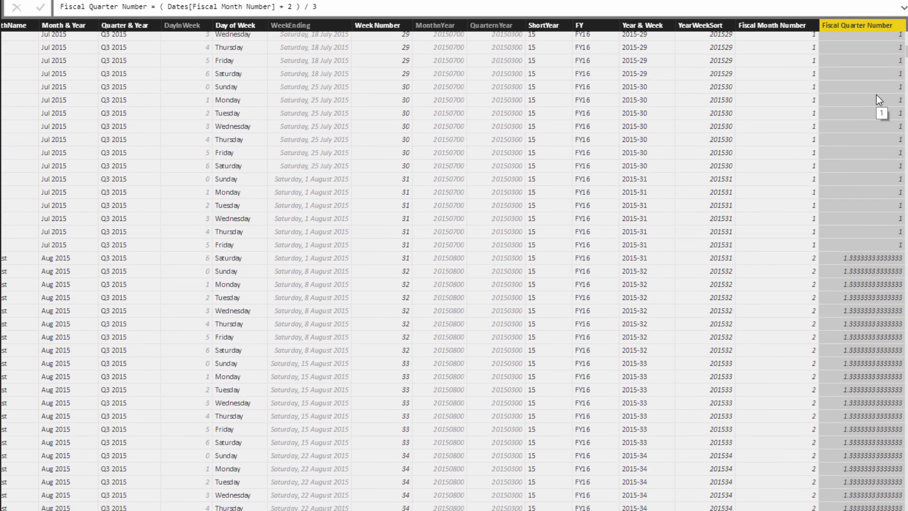
{"action": "scroll", "coordinate": [876, 98], "scroll_direction": "down", "scroll_amount": 5}
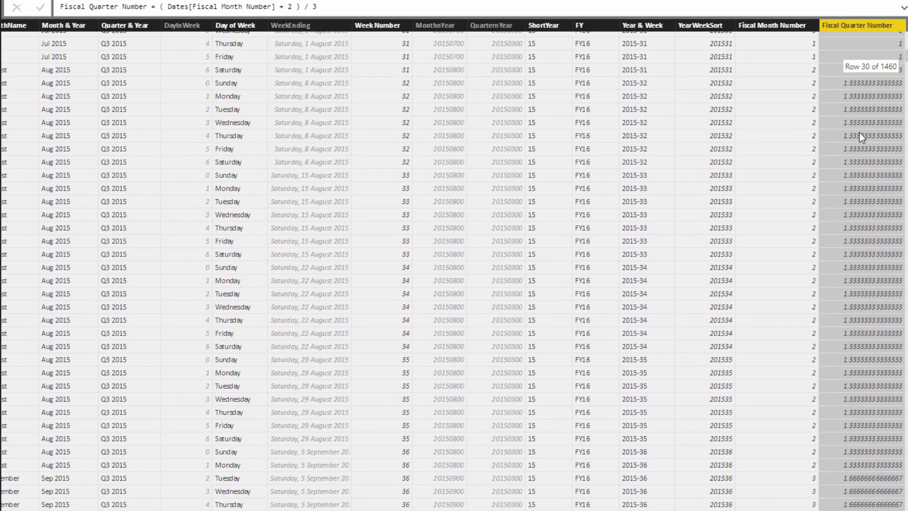
{"action": "scroll", "coordinate": [851, 85], "scroll_direction": "down", "scroll_amount": 9}
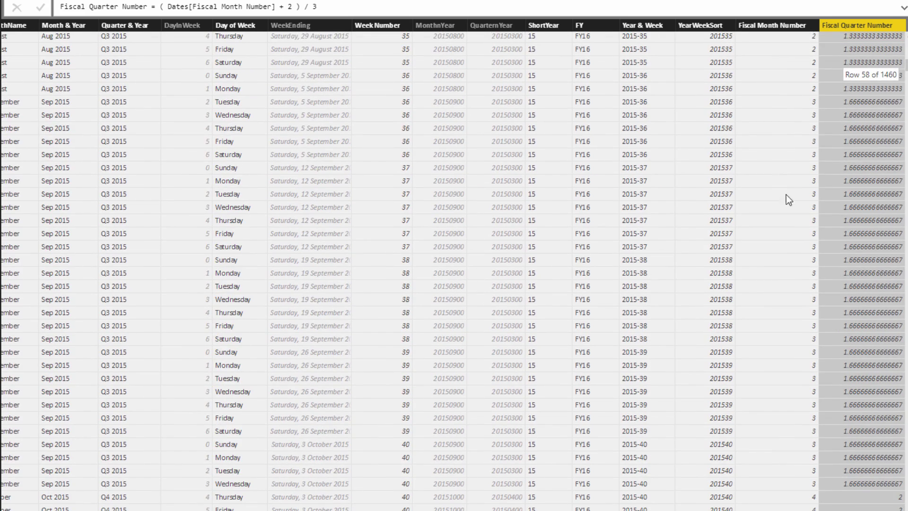
{"action": "left_click", "coordinate": [158, 7]}
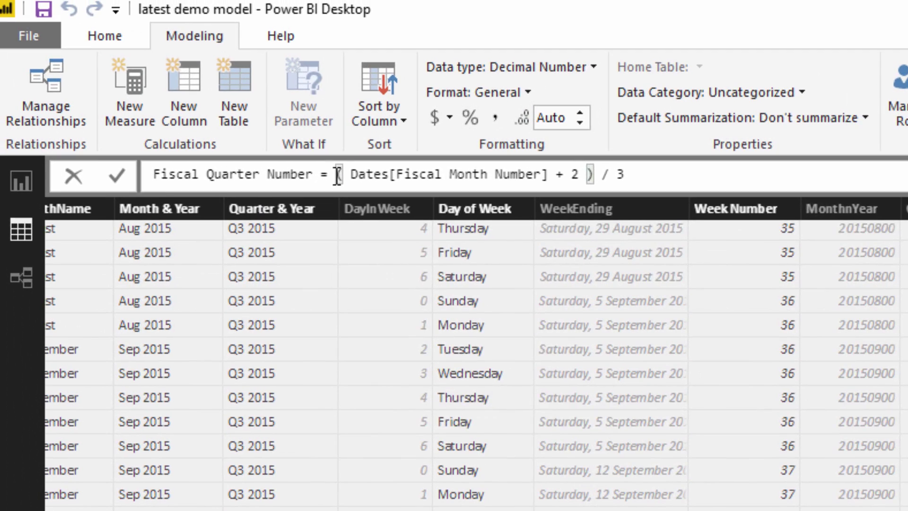
Wrap the Fiscal Quarter Number formula in INT( … ) and scroll to verify whole-number quarters
{"action": "type", "text": "INT"}
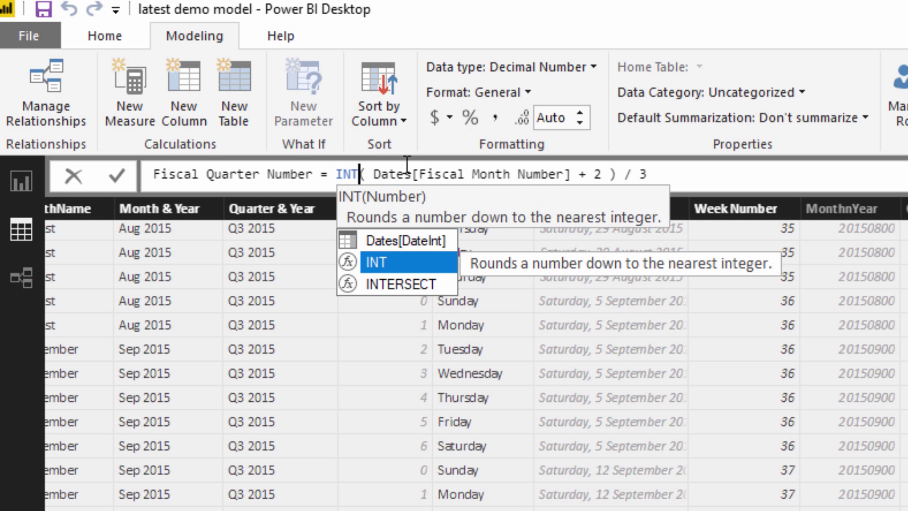
{"action": "type", "text": "("}
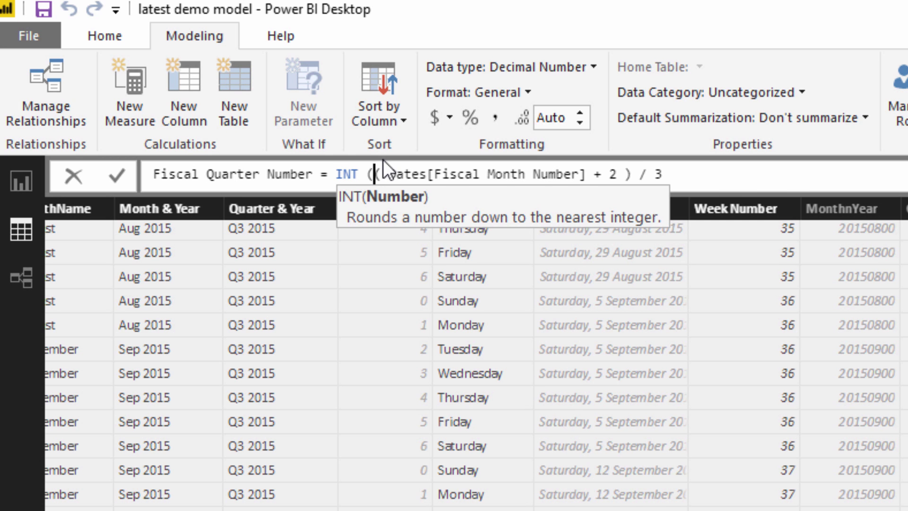
{"action": "left_click", "coordinate": [786, 181]}
{"action": "type", "text": ")"}
{"action": "key", "text": "Return"}
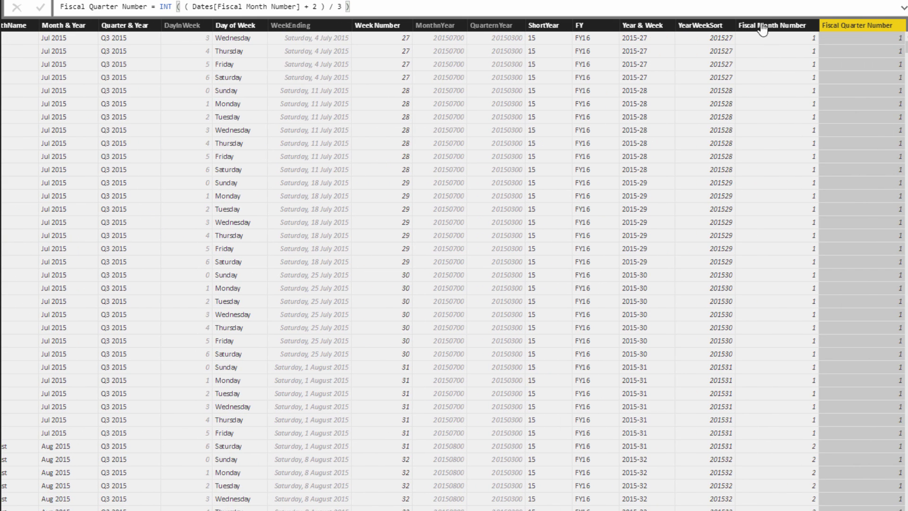
{"action": "scroll", "coordinate": [784, 212], "scroll_direction": "down", "scroll_amount": 5}
{"action": "scroll", "coordinate": [787, 212], "scroll_direction": "down", "scroll_amount": 5}
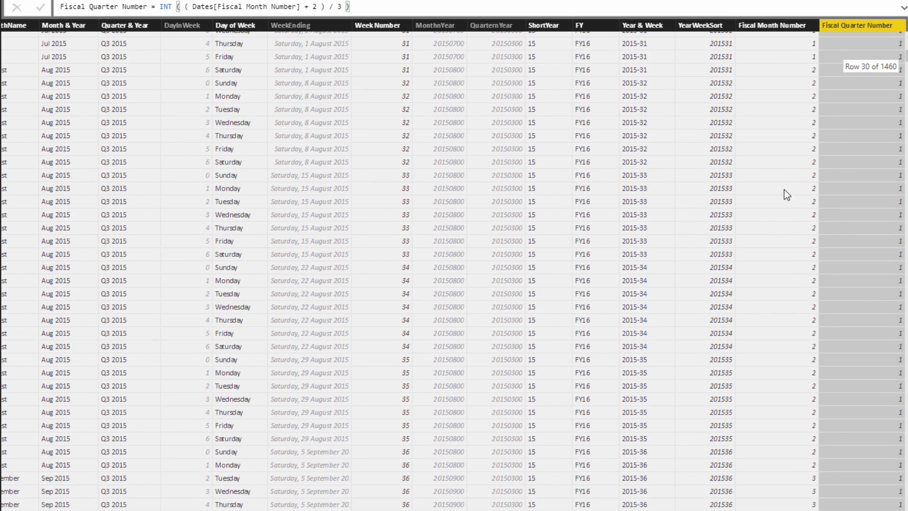
{"action": "scroll", "coordinate": [852, 211], "scroll_direction": "down", "scroll_amount": 3}
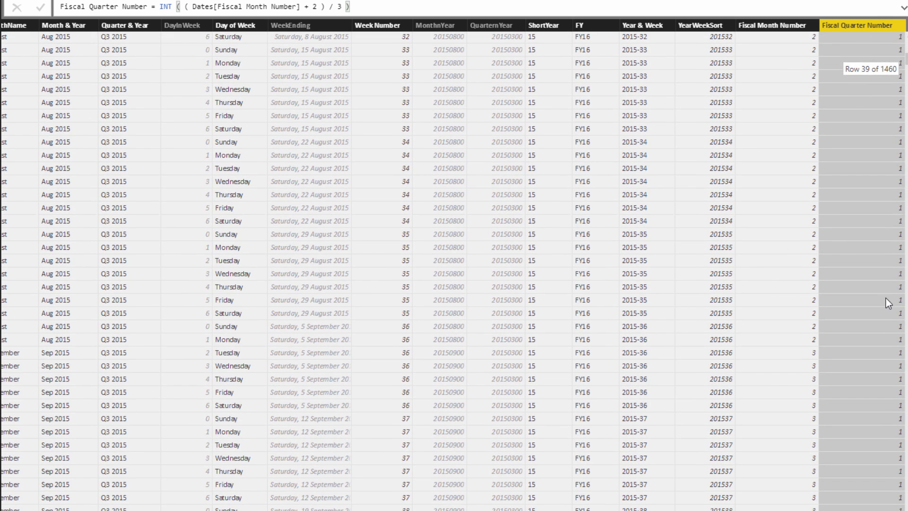
{"action": "scroll", "coordinate": [886, 298], "scroll_direction": "down", "scroll_amount": 3}
{"action": "scroll", "coordinate": [842, 289], "scroll_direction": "down", "scroll_amount": 8}
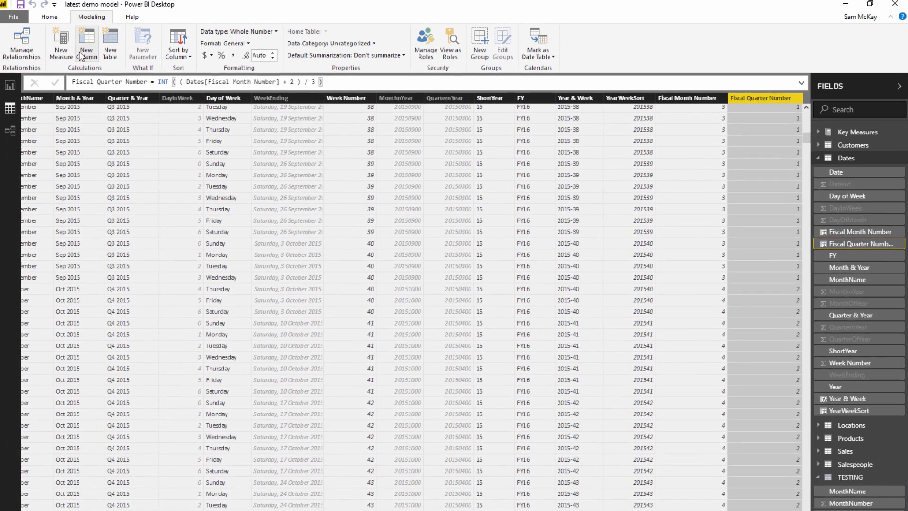
Create the column Fiscal Quarter = "Q" & Dates[Fiscal Quarter Number] and check the results
{"action": "left_click", "coordinate": [80, 55]}
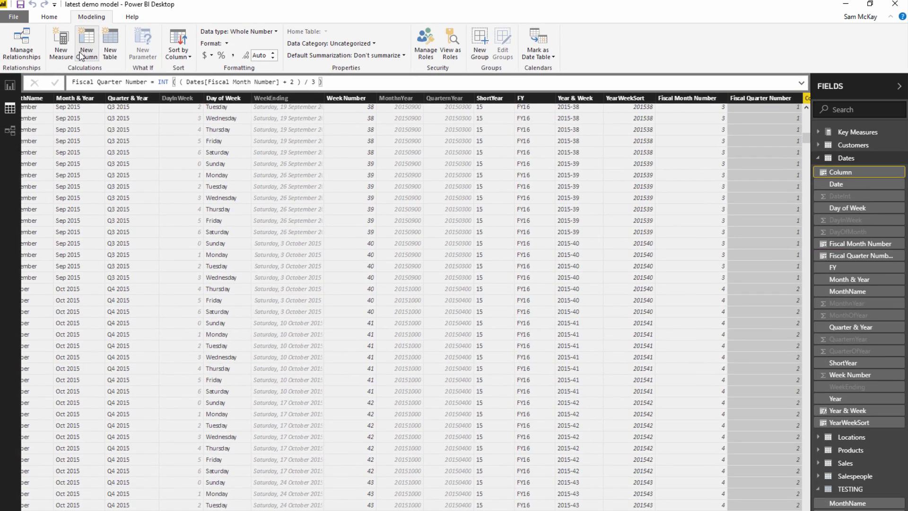
{"action": "type", "text": "Fisc"}
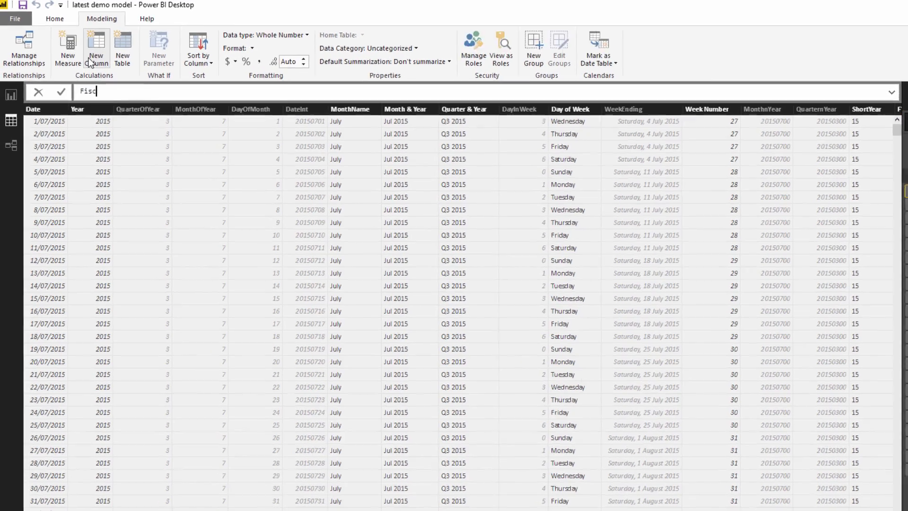
{"action": "type", "text": "al Quar"}
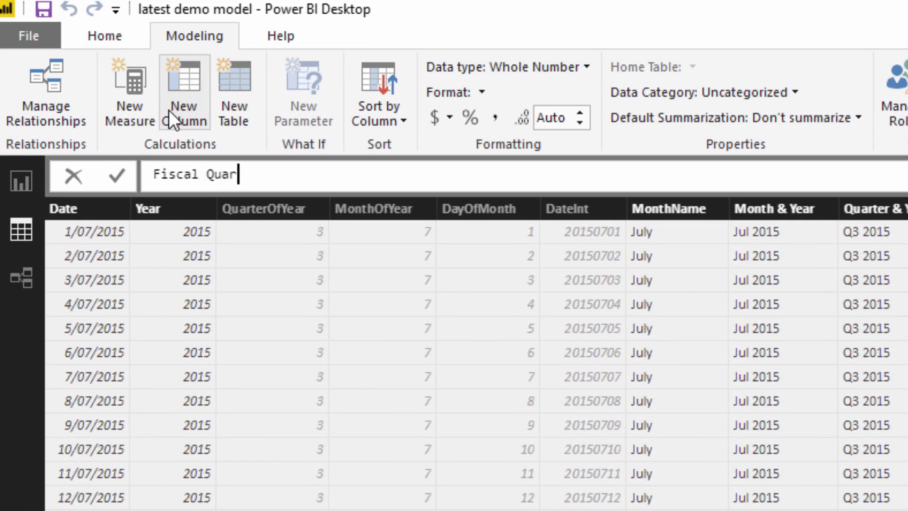
{"action": "type", "text": "ter = \"Q\" &"}
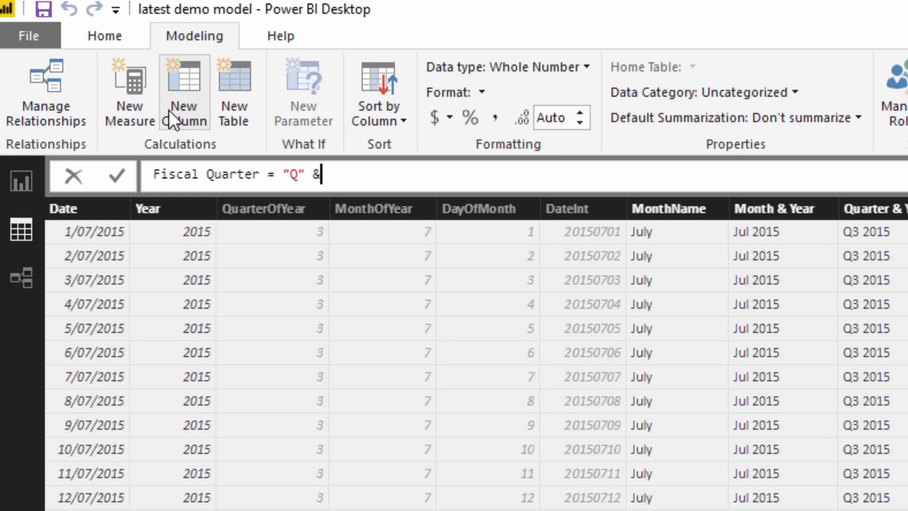
{"action": "type", "text": " Fis"}
{"action": "key", "text": "Tab"}
{"action": "key", "text": "Return"}
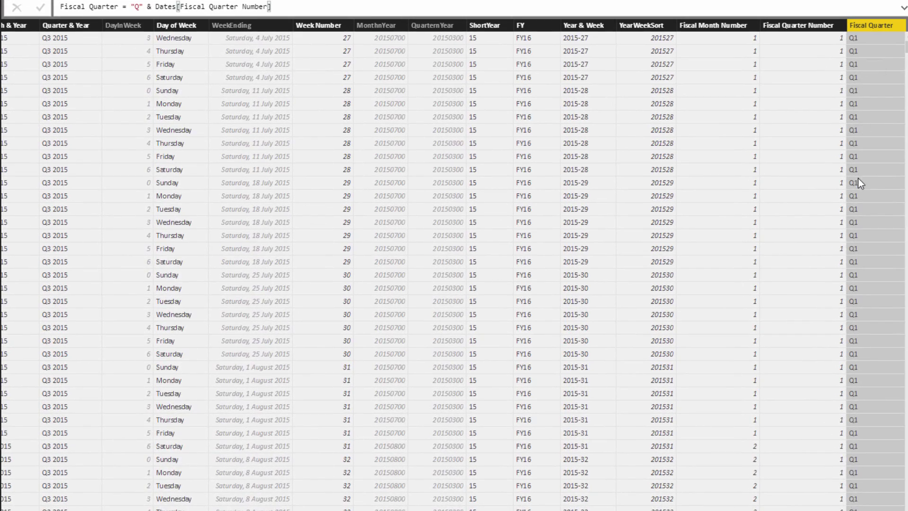
{"action": "scroll", "coordinate": [858, 179], "scroll_direction": "down", "scroll_amount": 15}
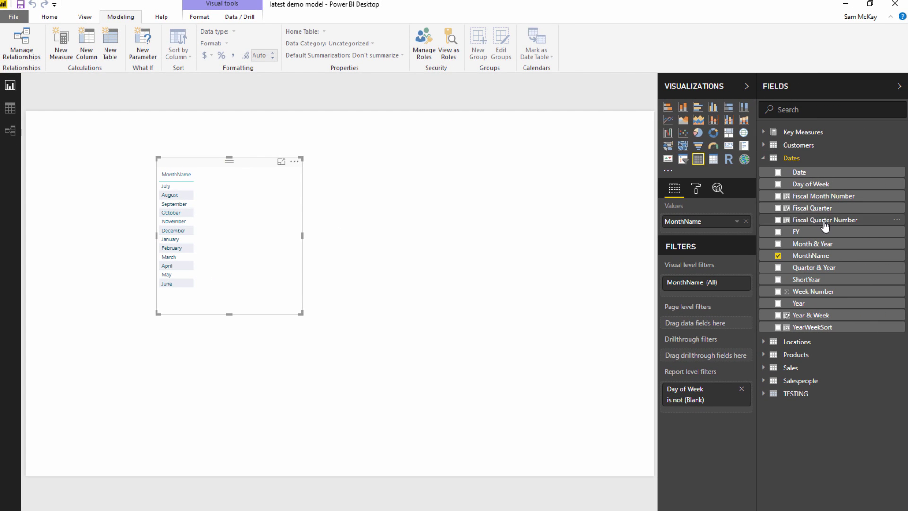
Add a Fiscal Quarter table (Q1–Q4) to Page 7 and narrow the MonthName table
{"action": "left_click_drag", "start_coordinate": [813, 208], "coordinate": [432, 215]}
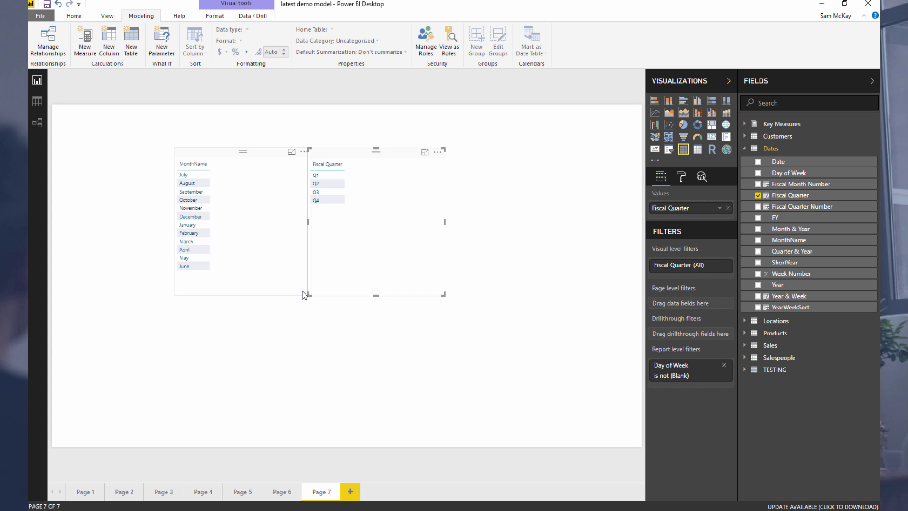
{"action": "left_click_drag", "start_coordinate": [302, 291], "coordinate": [255, 290]}
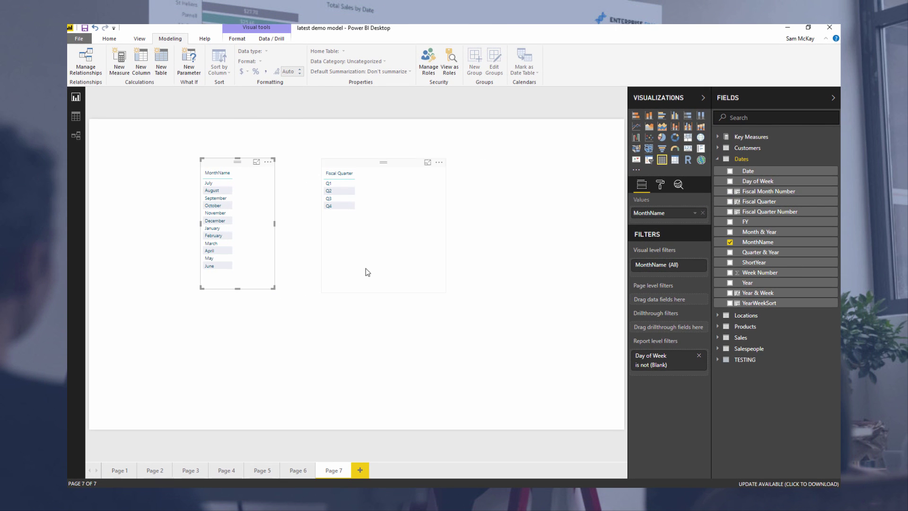
Move the Fiscal Quarter table left and up, then narrow and shorten it
{"action": "left_click_drag", "start_coordinate": [365, 272], "coordinate": [337, 268]}
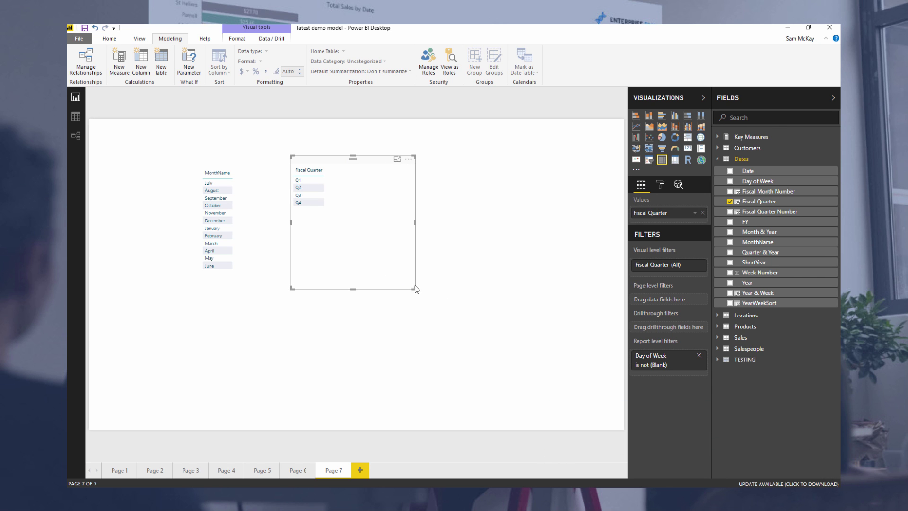
{"action": "left_click_drag", "start_coordinate": [414, 288], "coordinate": [362, 281]}
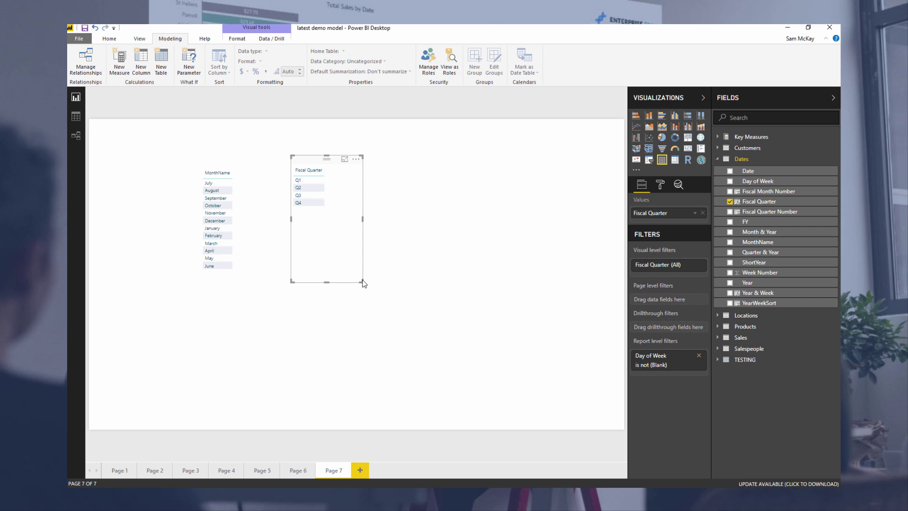